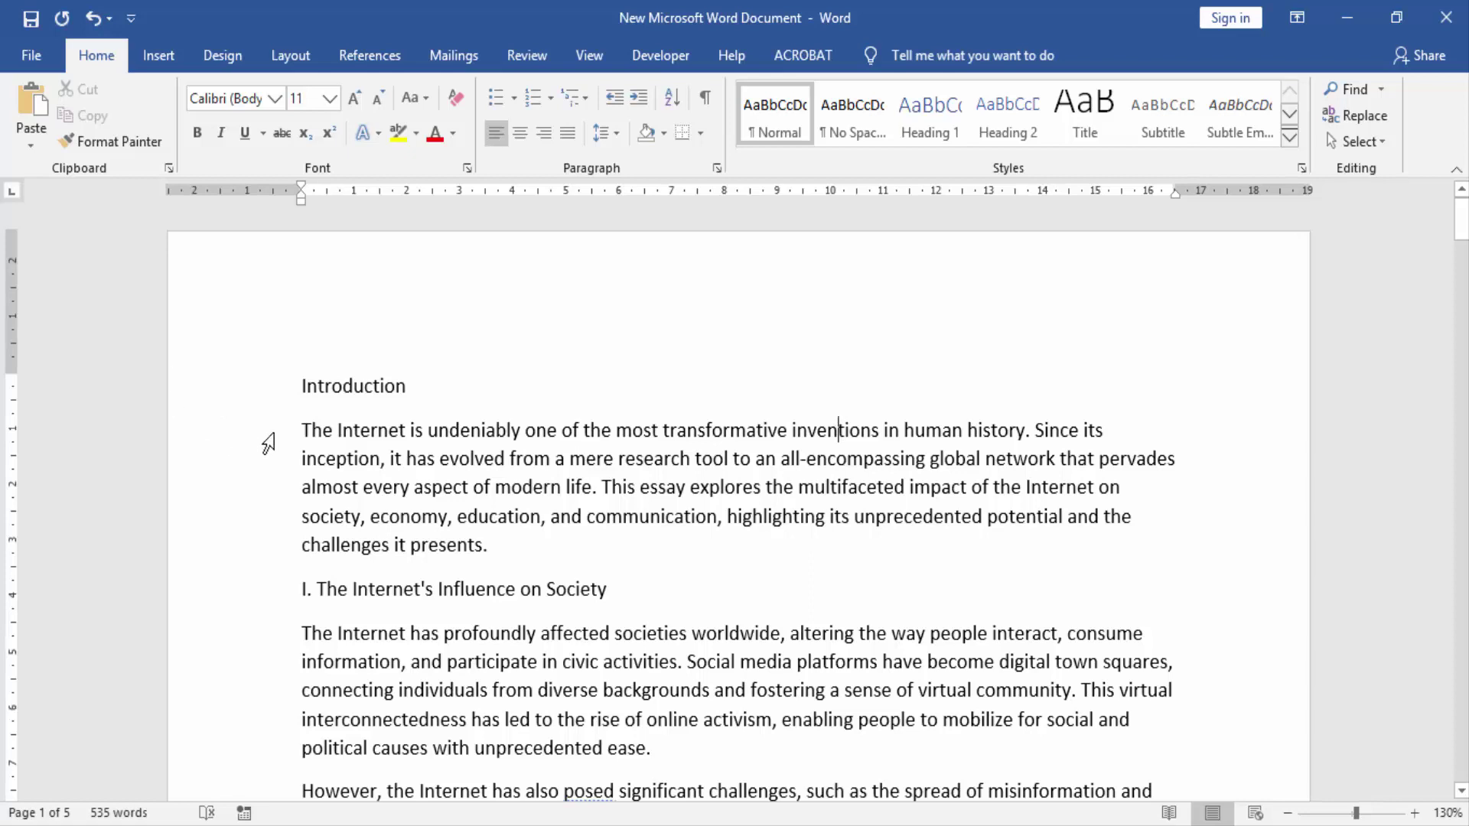
Cut the Introduction paragraph out of the essay, leaving 474 words on five pages.
{"action": "left_click", "coordinate": [301, 430]}
{"action": "left_click_drag", "start_coordinate": [303, 431], "coordinate": [520, 548]}
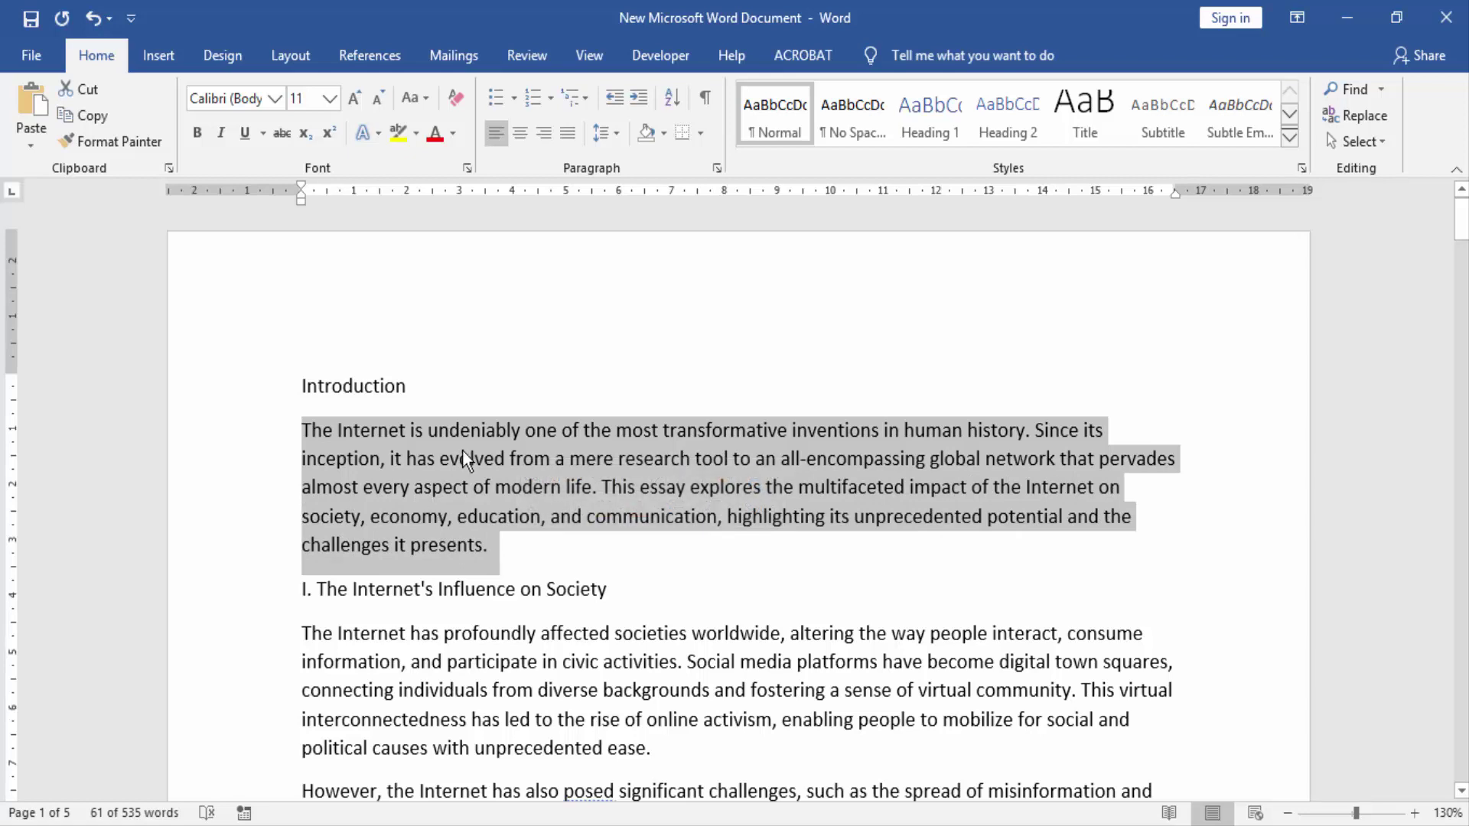
{"action": "left_click", "coordinate": [73, 90]}
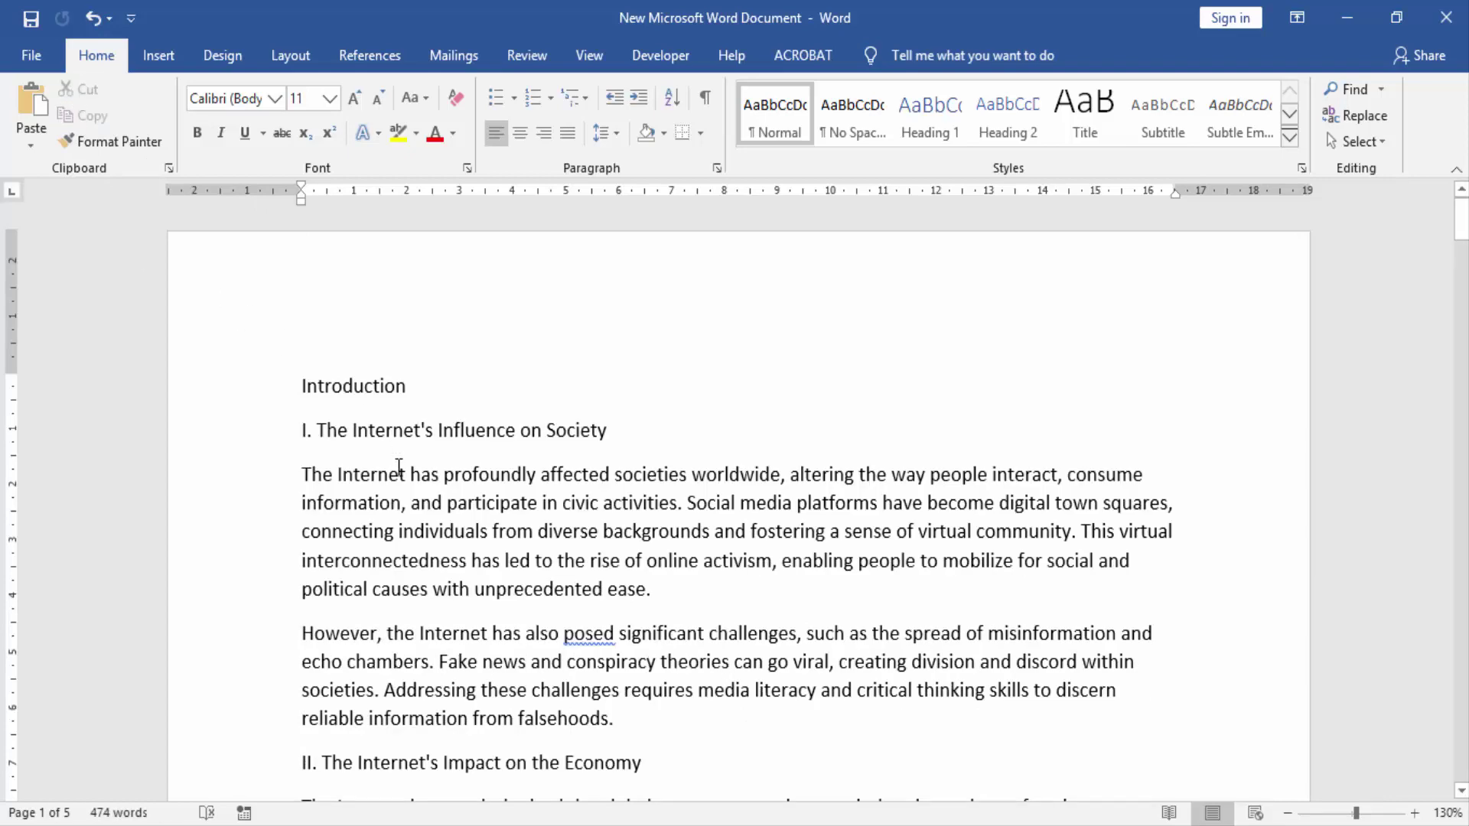
Create a new blank document, Document4, and place the caret in it.
{"action": "left_click", "coordinate": [31, 55]}
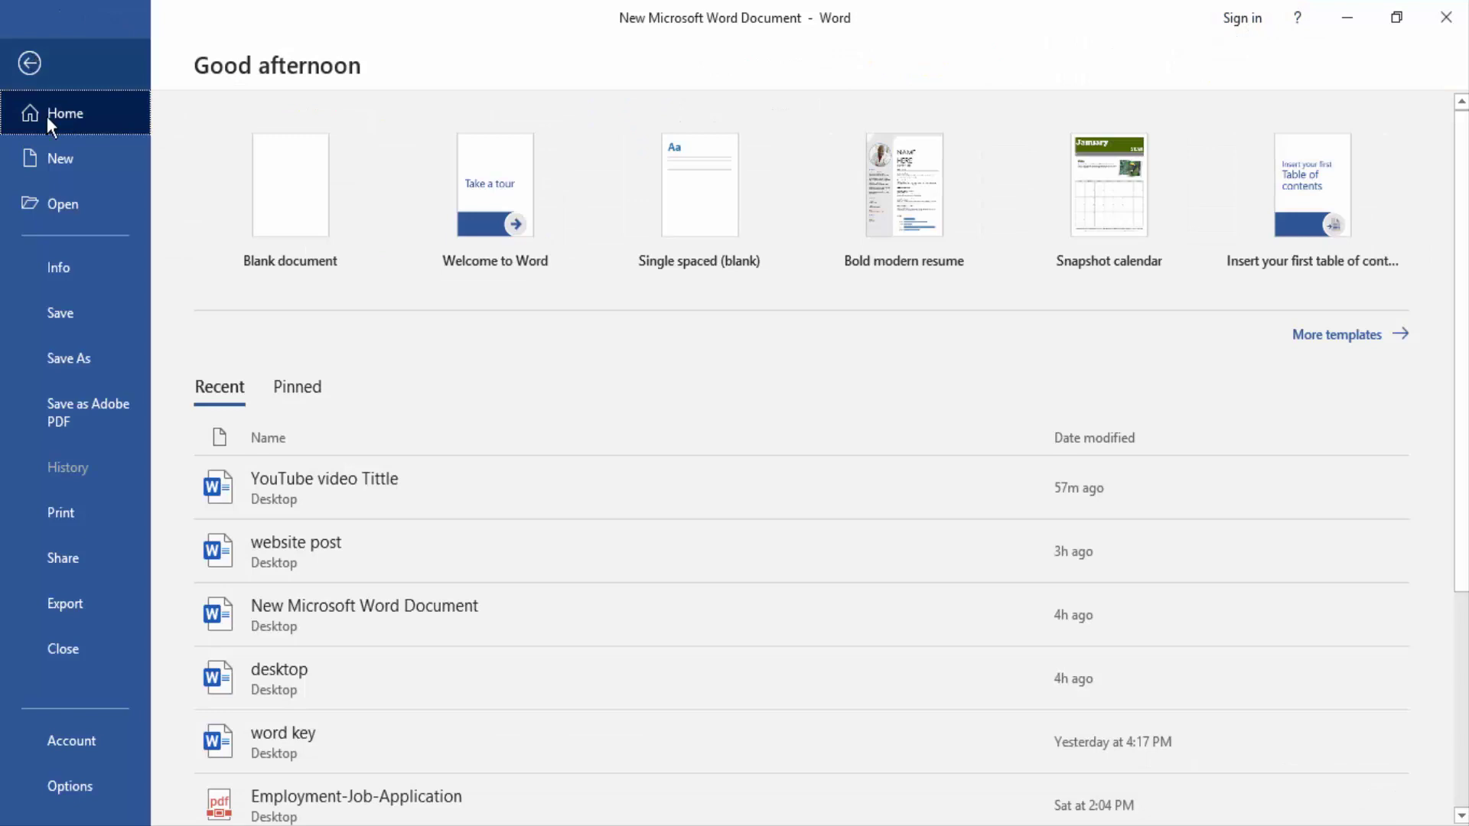
{"action": "left_click", "coordinate": [59, 158]}
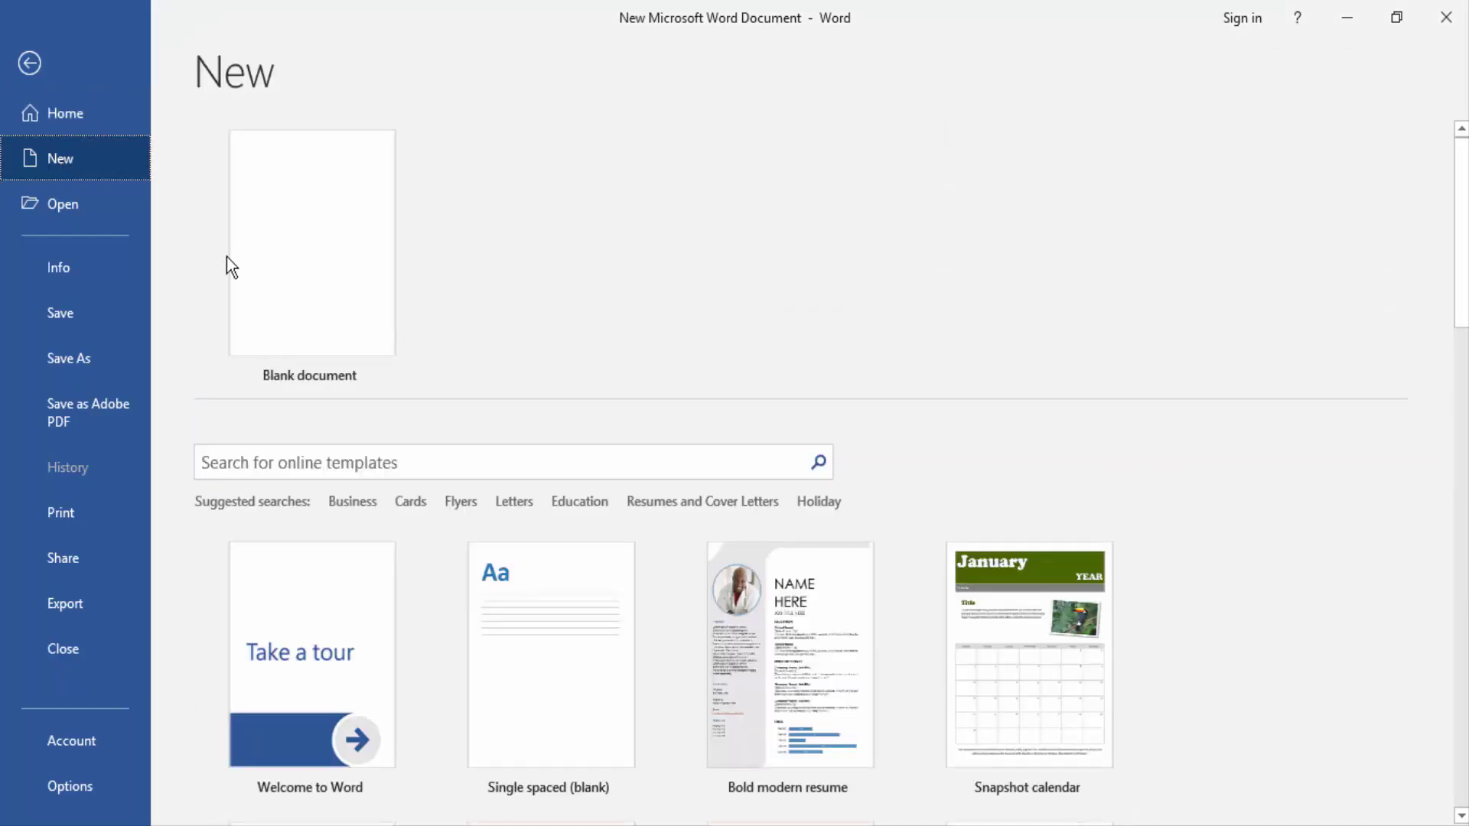
{"action": "left_click", "coordinate": [310, 242]}
{"action": "left_click", "coordinate": [331, 379]}
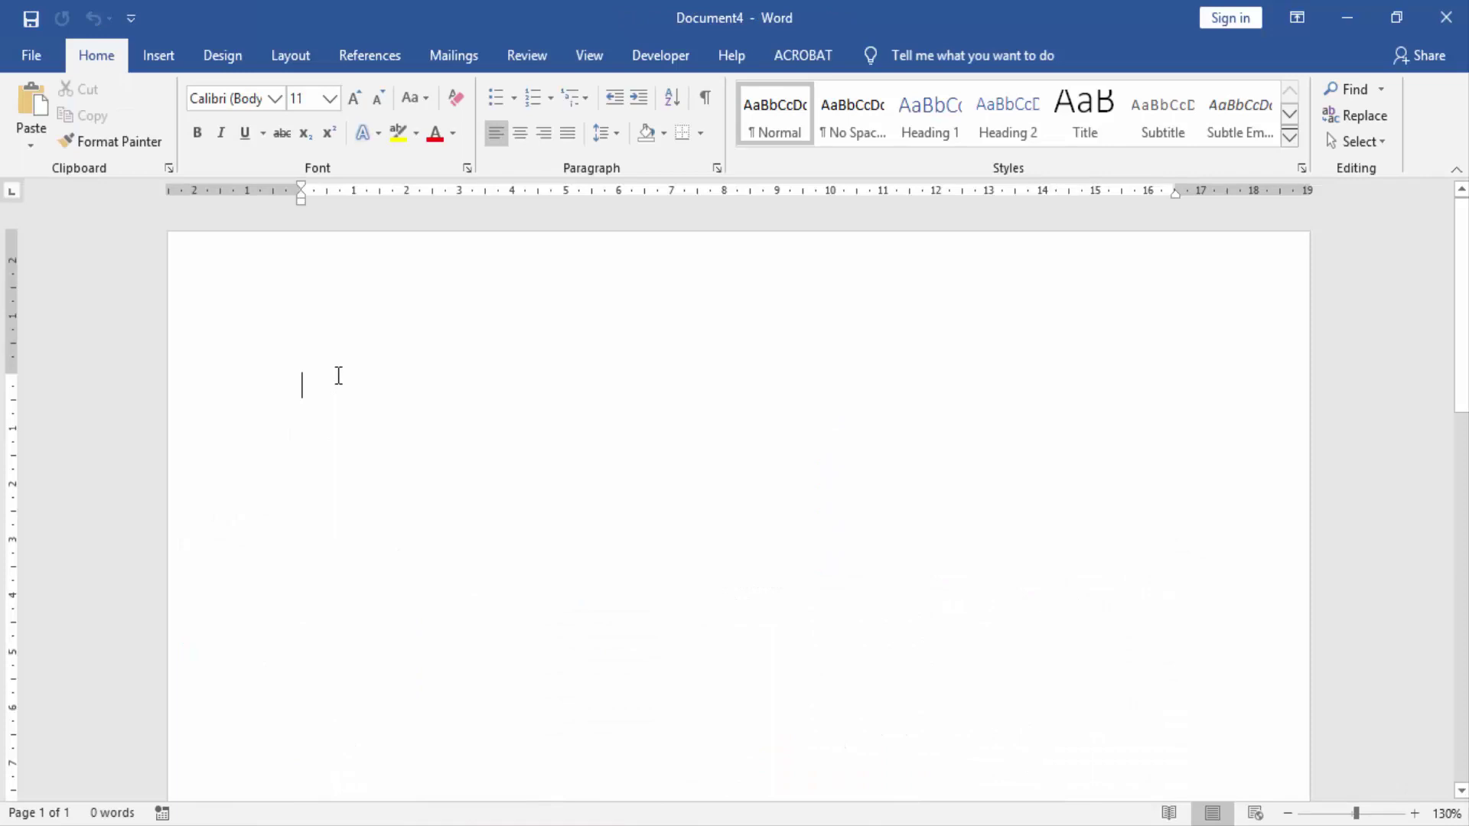
Paste the introduction into Document4, then cut the essay's misinformation and echo chambers paragraph.
{"action": "left_click", "coordinate": [33, 106]}
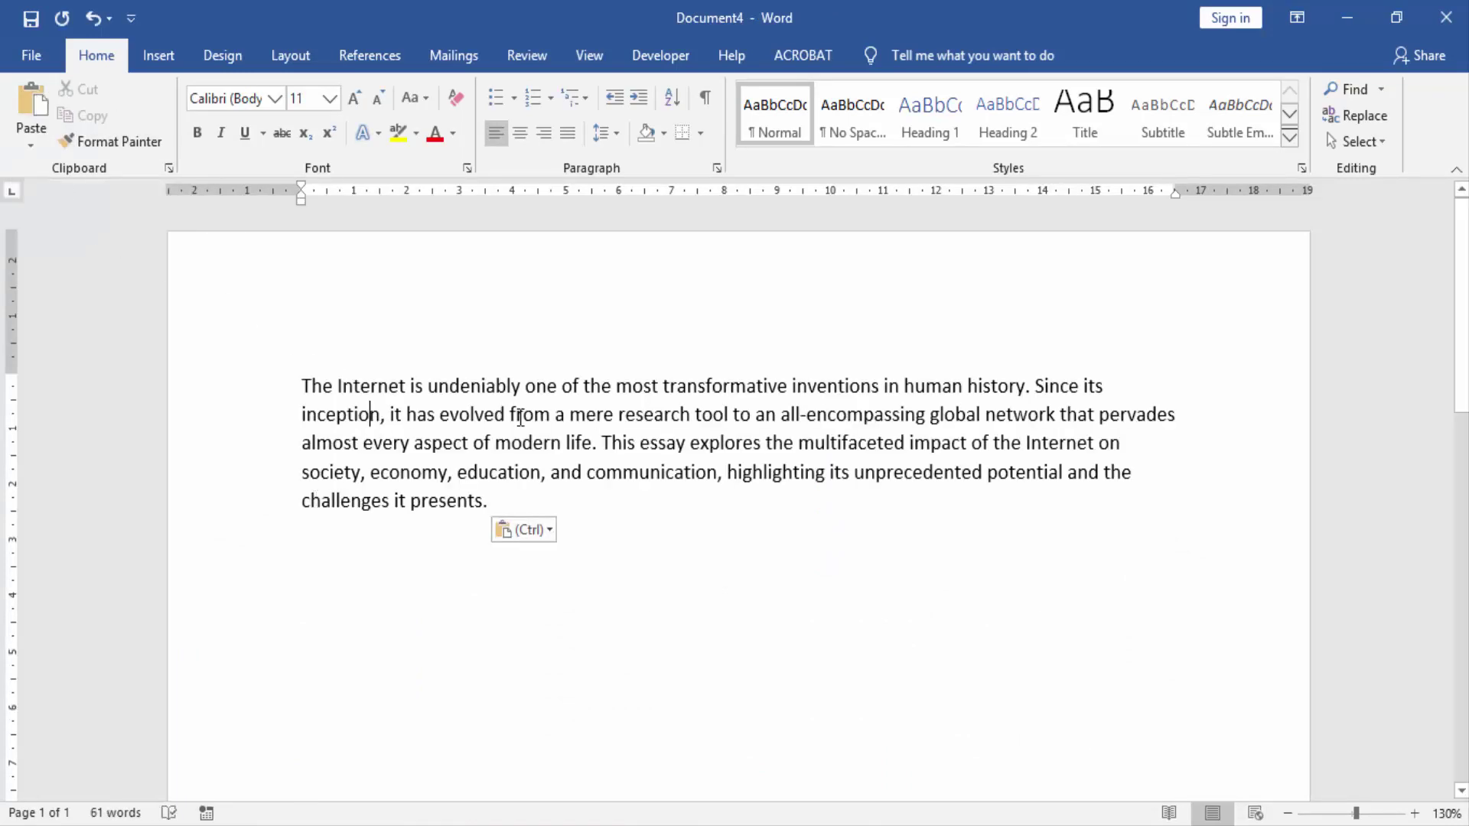
{"action": "left_click", "coordinate": [587, 473]}
{"action": "left_click", "coordinate": [662, 472]}
{"action": "left_click", "coordinate": [640, 502]}
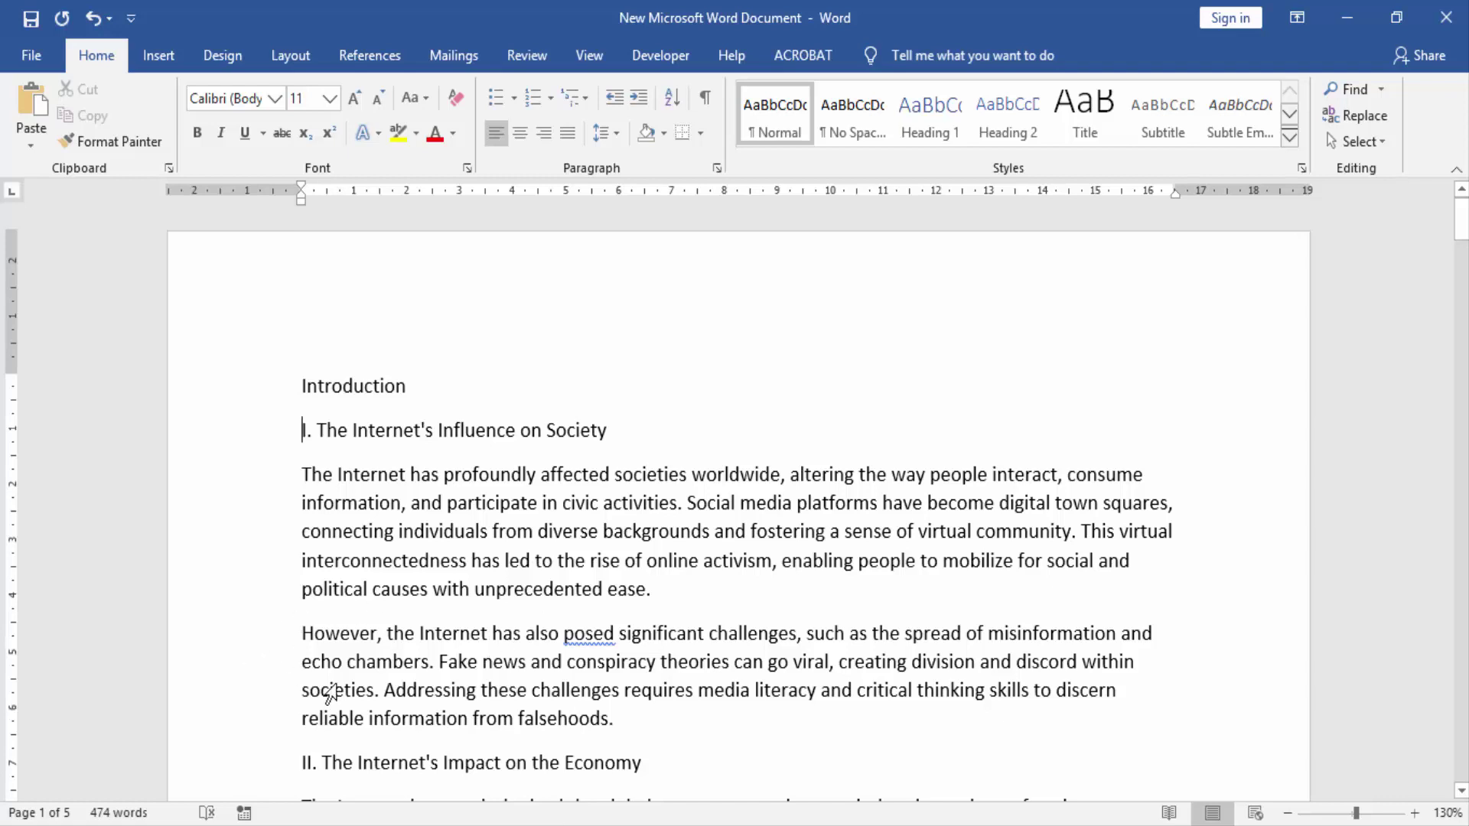
{"action": "triple_click", "coordinate": [325, 695]}
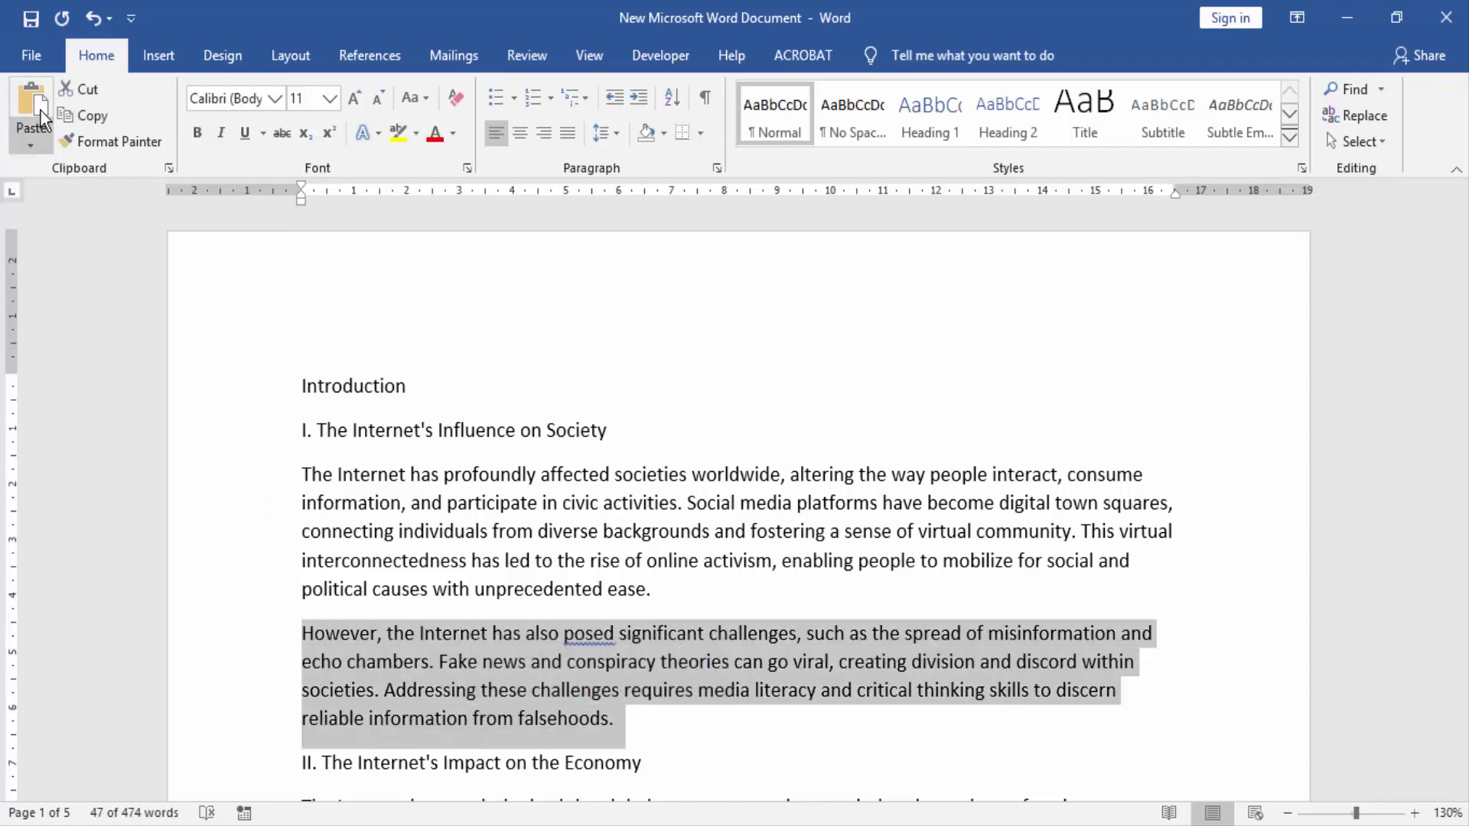
{"action": "left_click", "coordinate": [87, 94]}
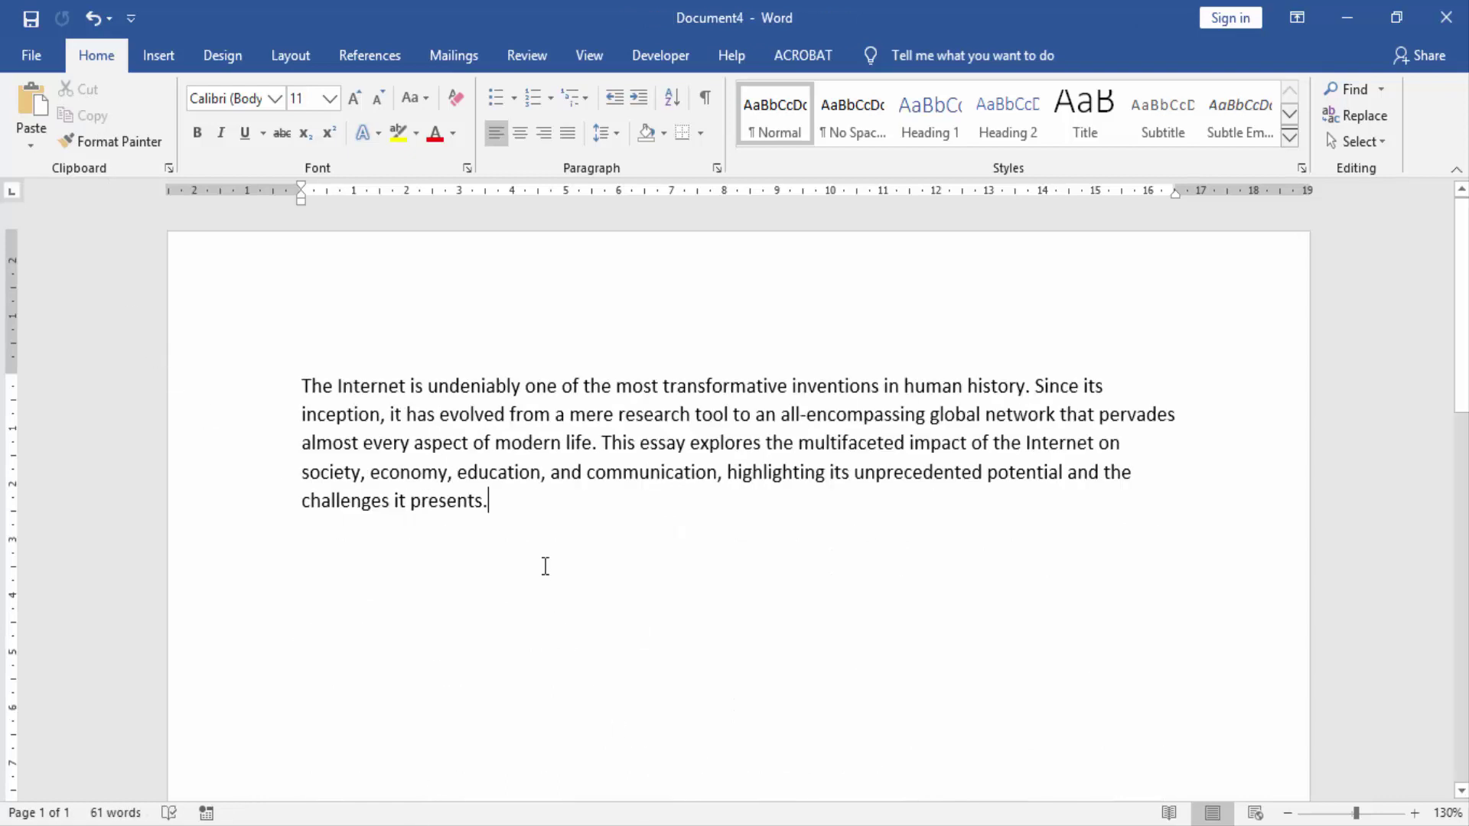
Paste the misinformation paragraph on a new line below the introduction, totaling 108 words.
{"action": "key", "text": "Return"}
{"action": "key", "text": "Return"}
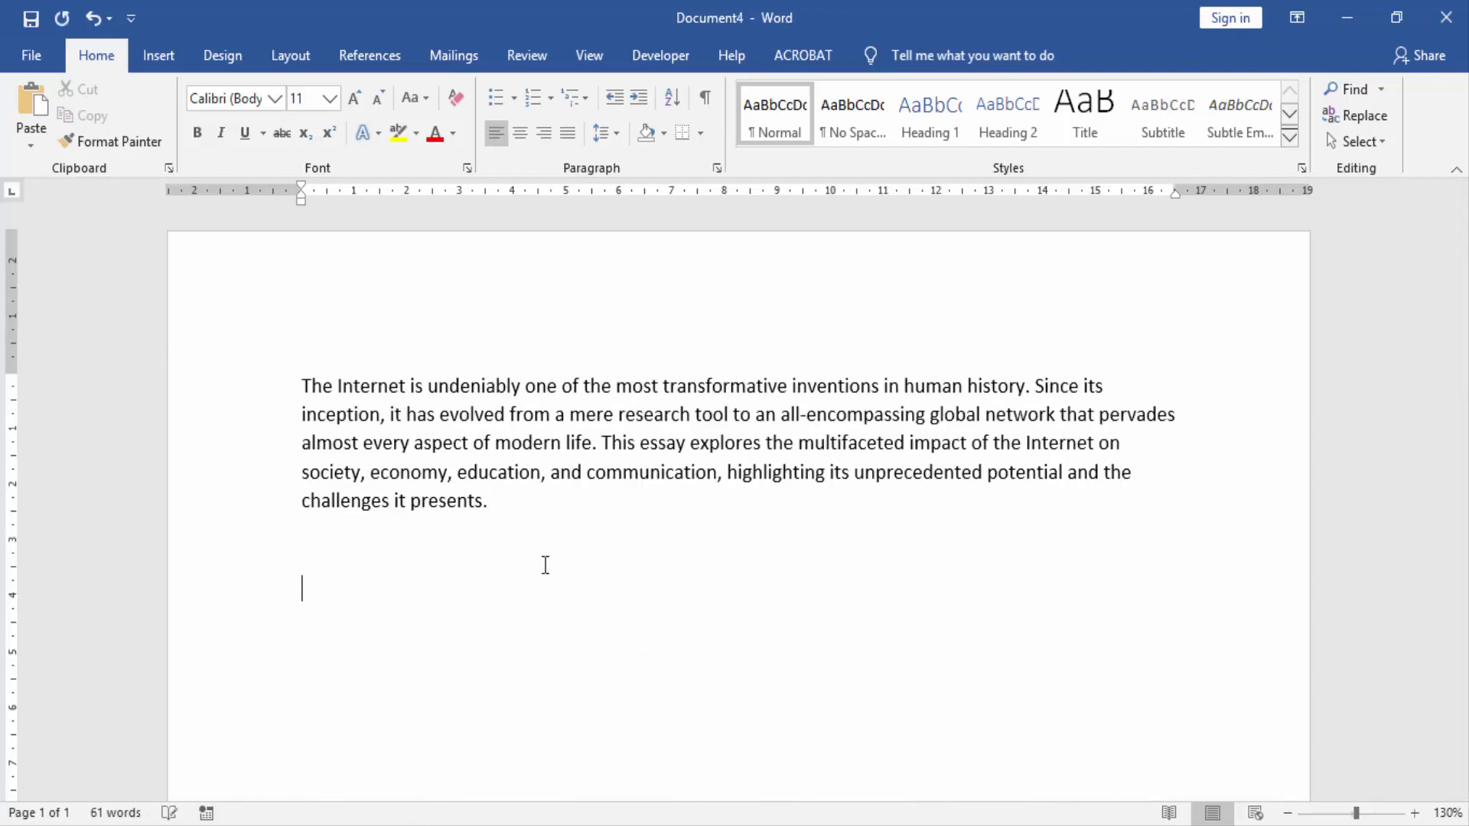
{"action": "left_click", "coordinate": [31, 106]}
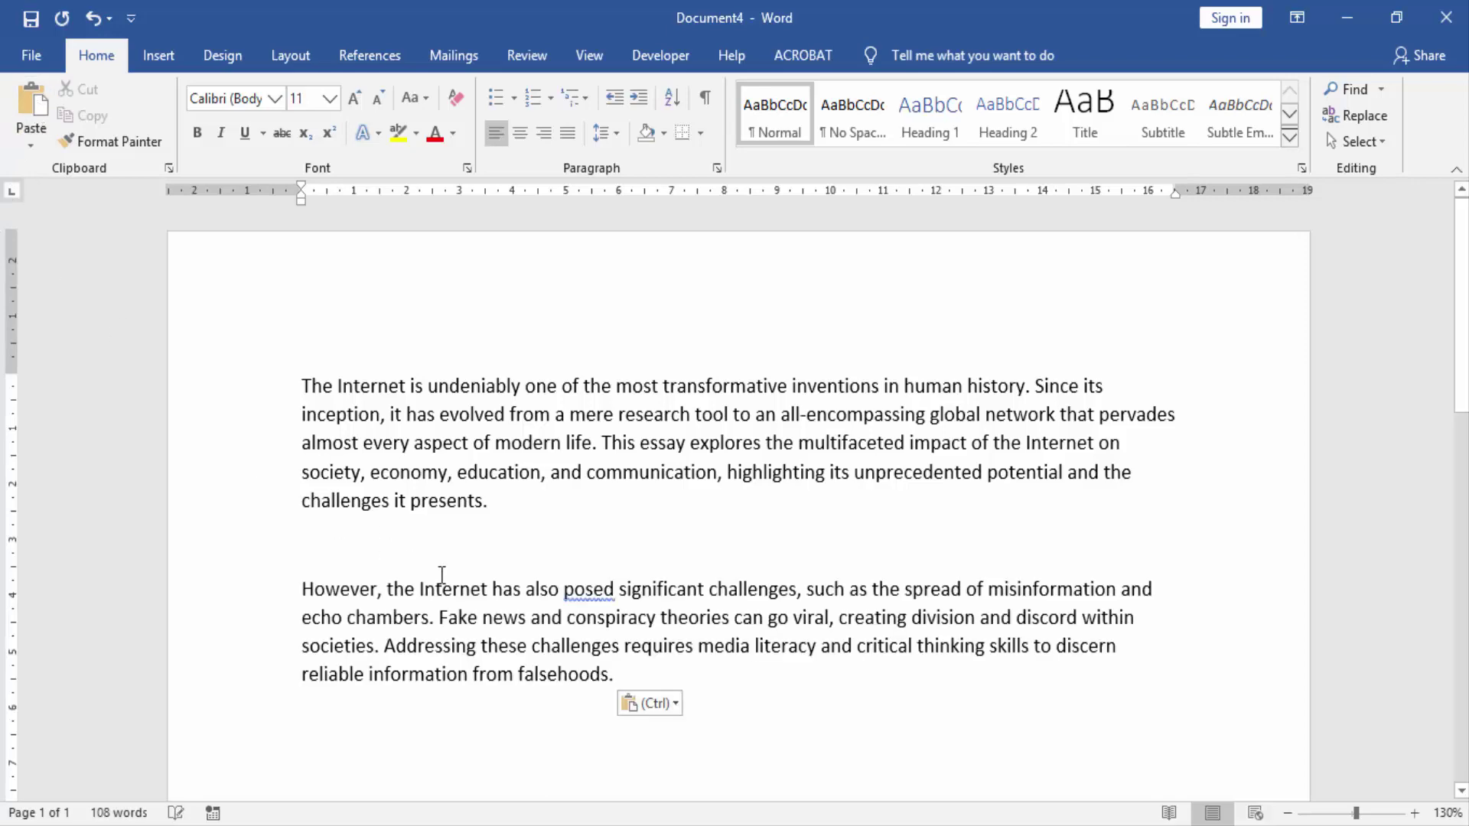
{"action": "scroll", "coordinate": [442, 640], "scroll_direction": "down", "scroll_amount": 2}
{"action": "scroll", "coordinate": [442, 641], "scroll_direction": "up", "scroll_amount": 2}
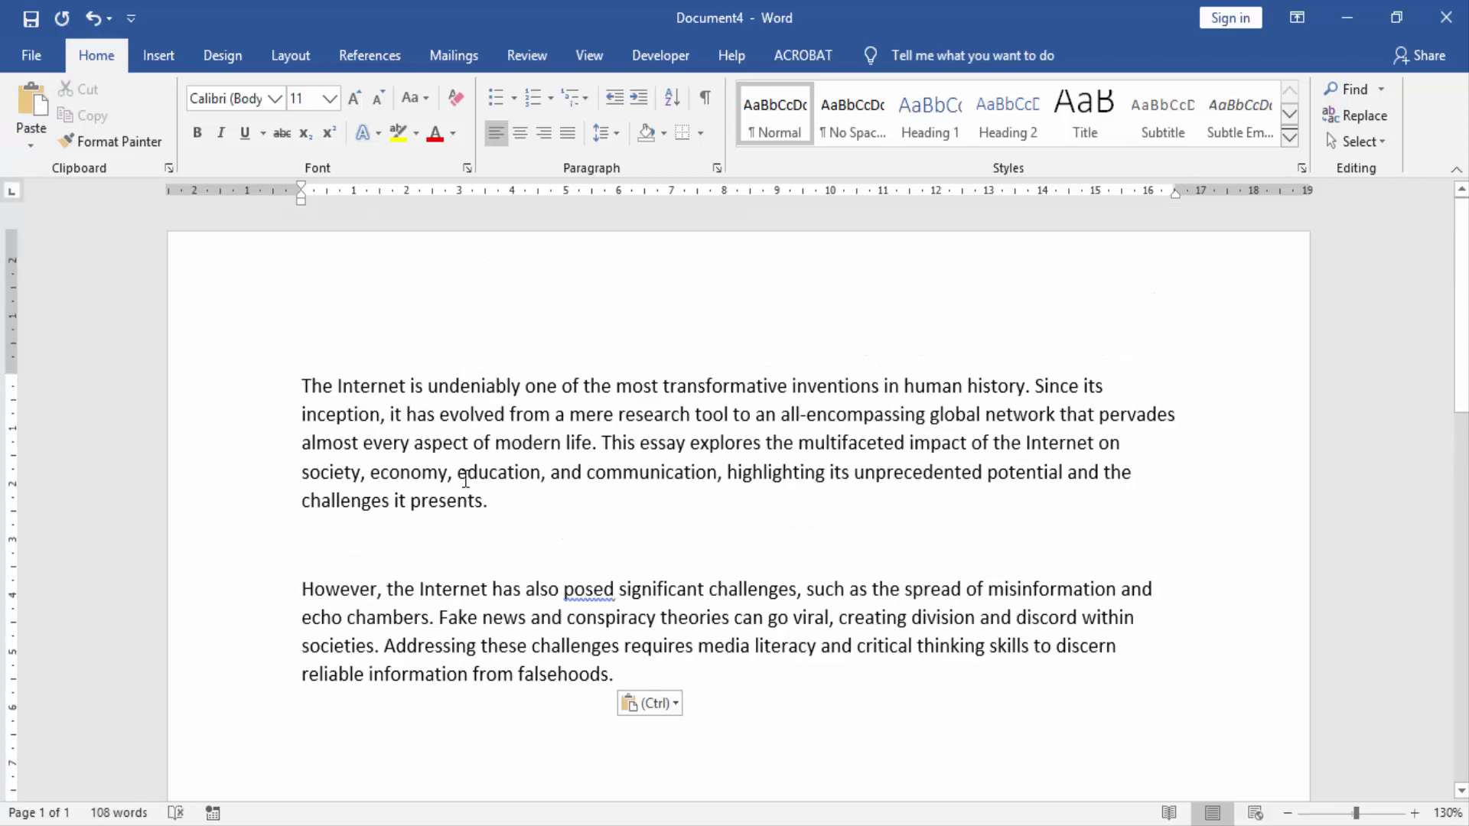